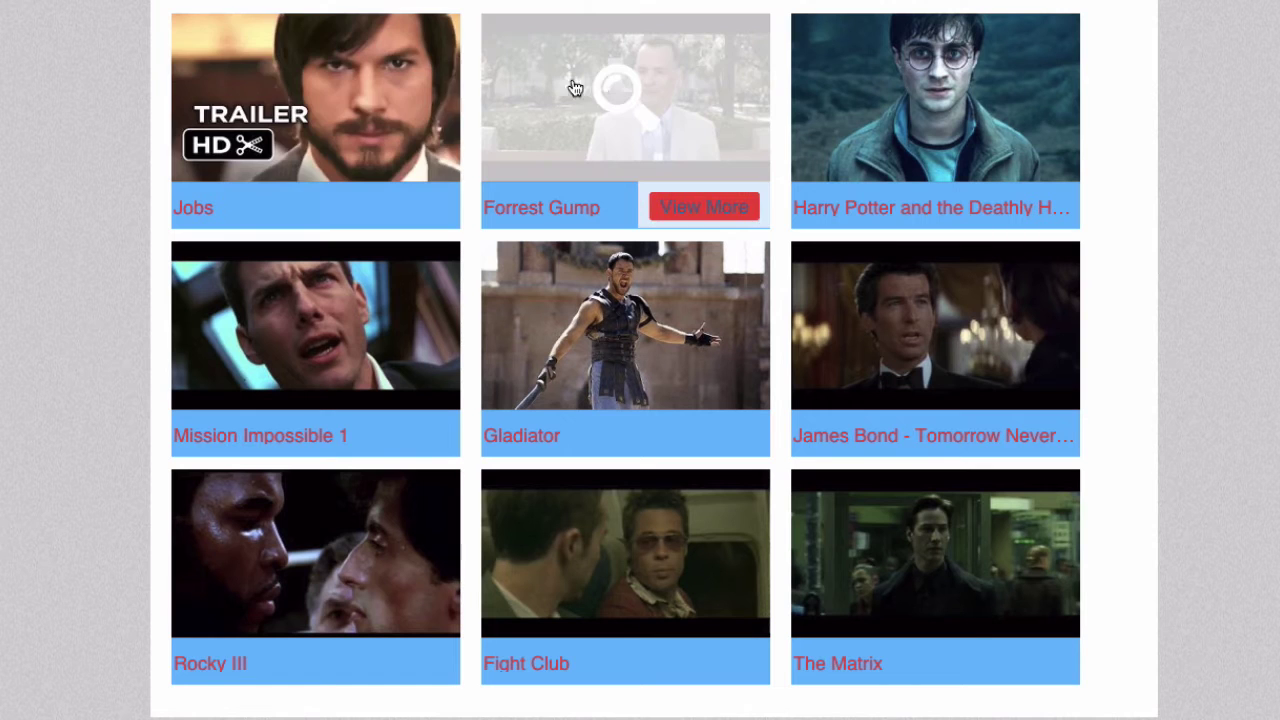
Preview the Forrest Gump trailer in a popup on the Huge-IT demo site
click(645, 100)
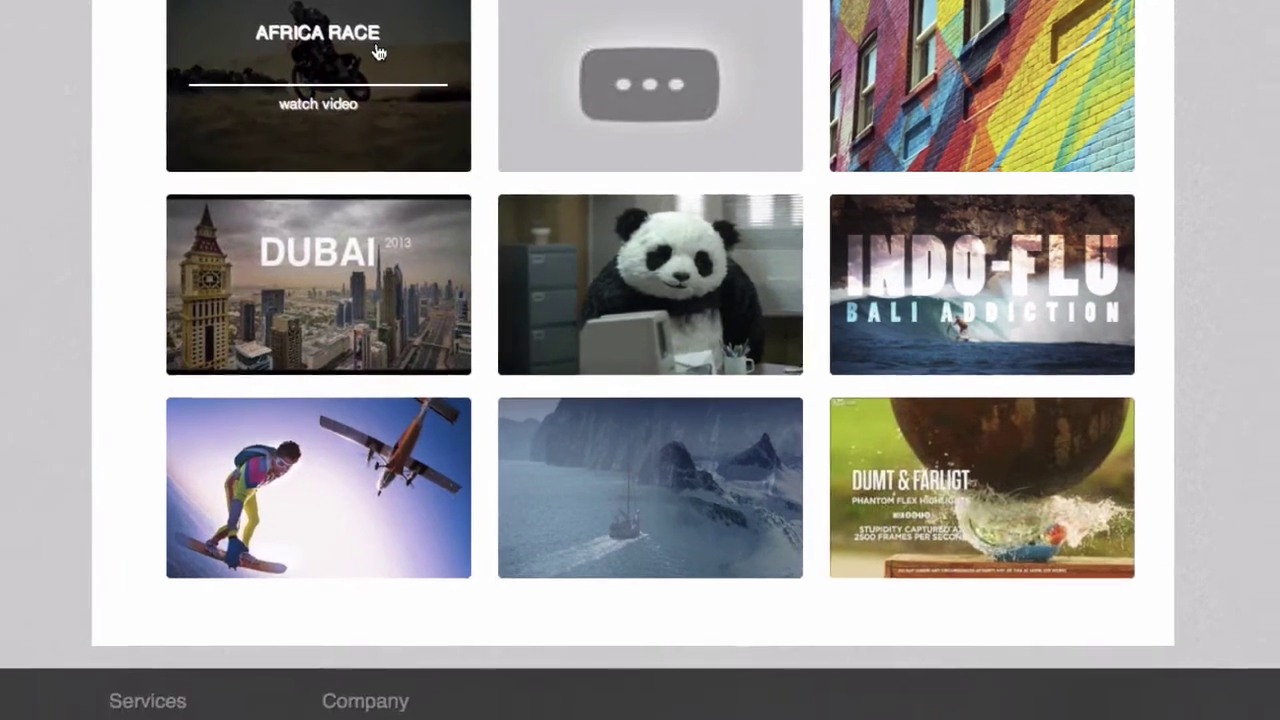
Open the Africa Race motorbike video in the lightbox and step forward to video 5 of 9
click(350, 74)
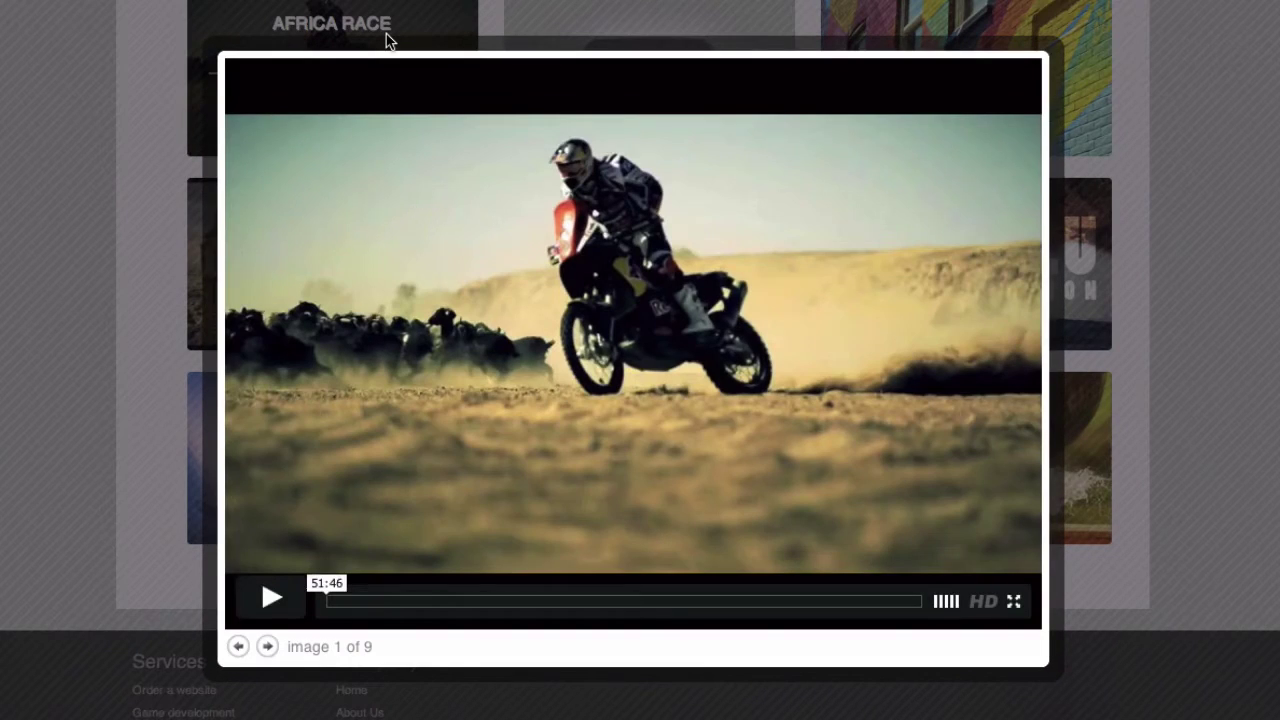
click(271, 651)
click(271, 651)
click(271, 651)
click(271, 651)
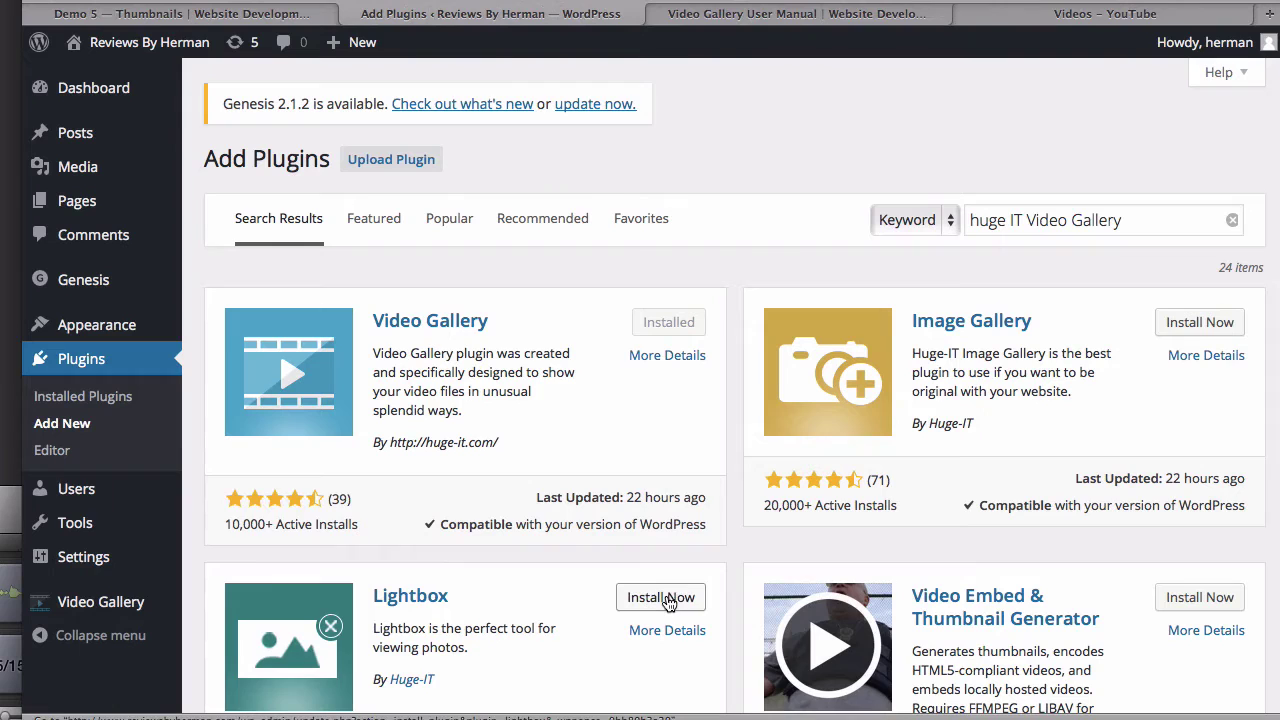
Reveal the Video Gallery flyout menu in the WordPress admin sidebar
mouse_move(80, 608)
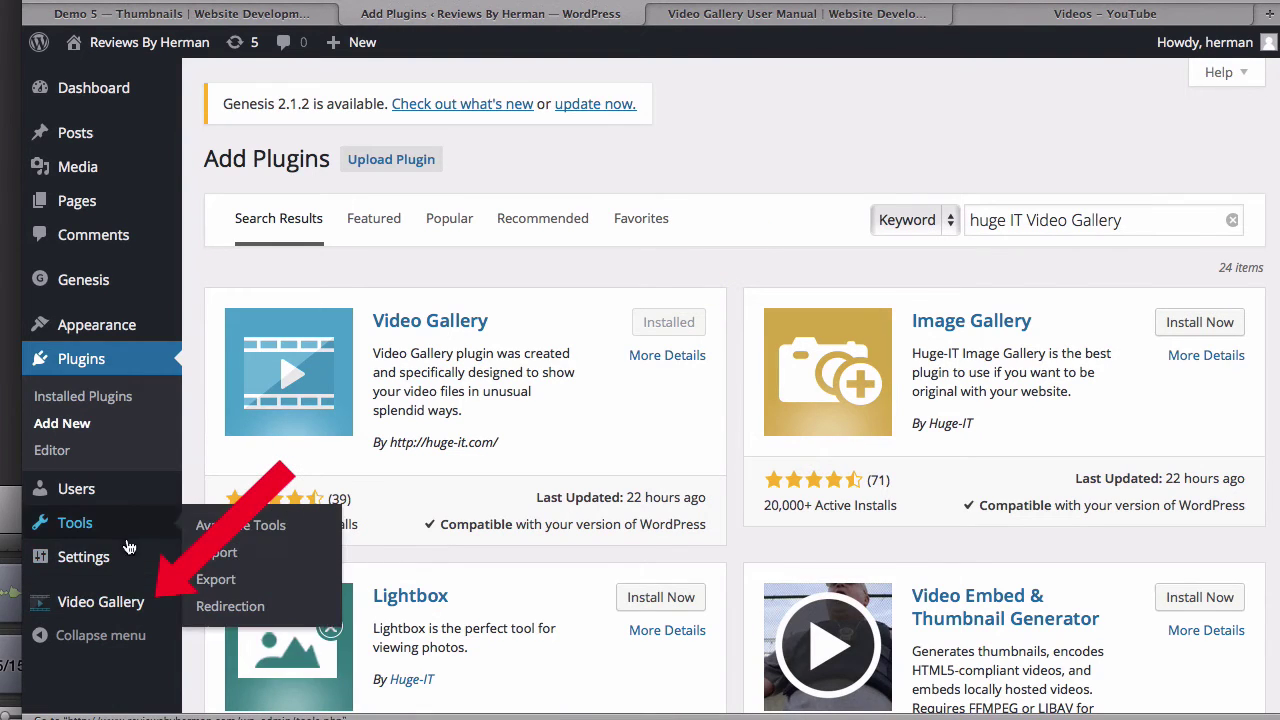
From the Huge-IT galleries list, start a new video gallery using the Lightbox-Video Gallery view
click(249, 549)
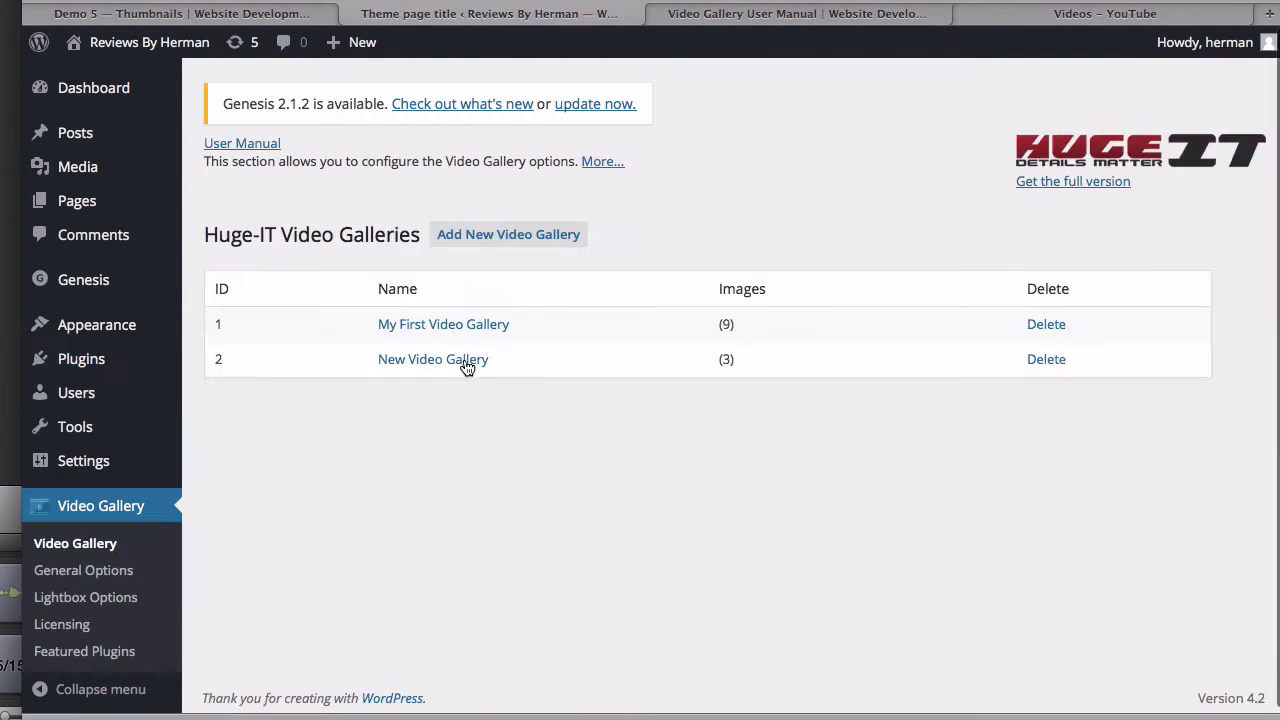
click(480, 238)
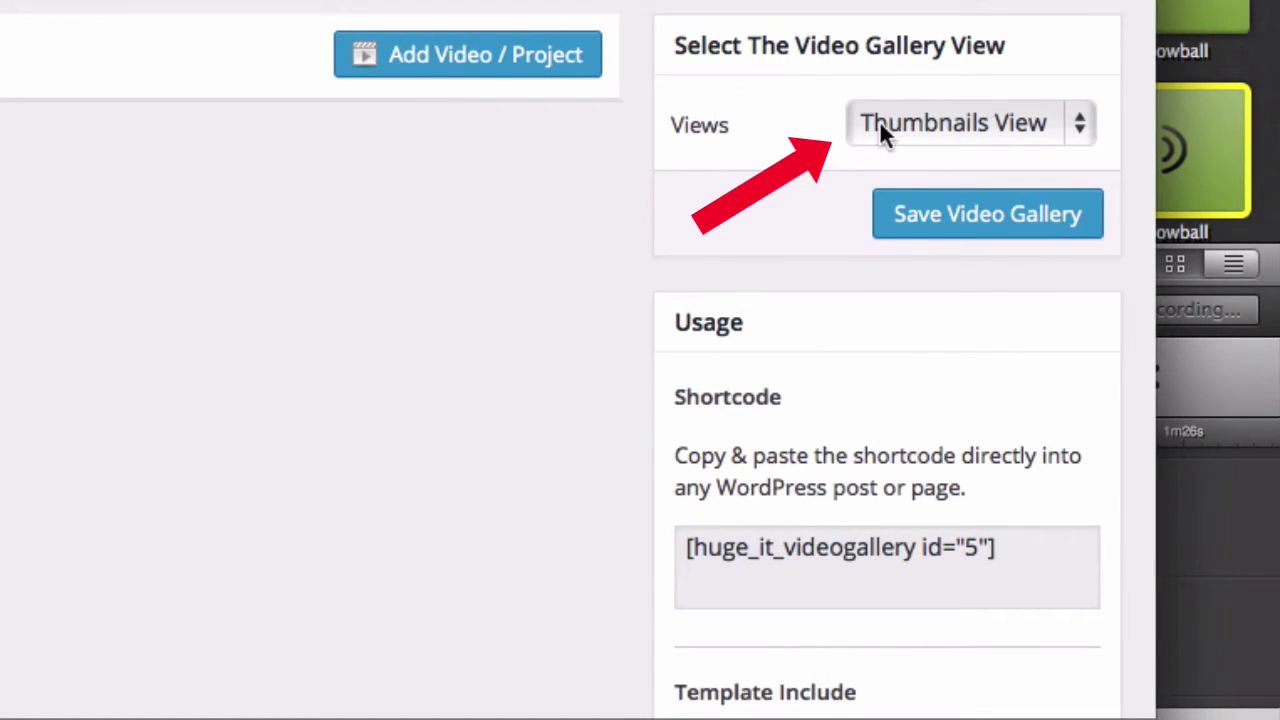
click(1080, 134)
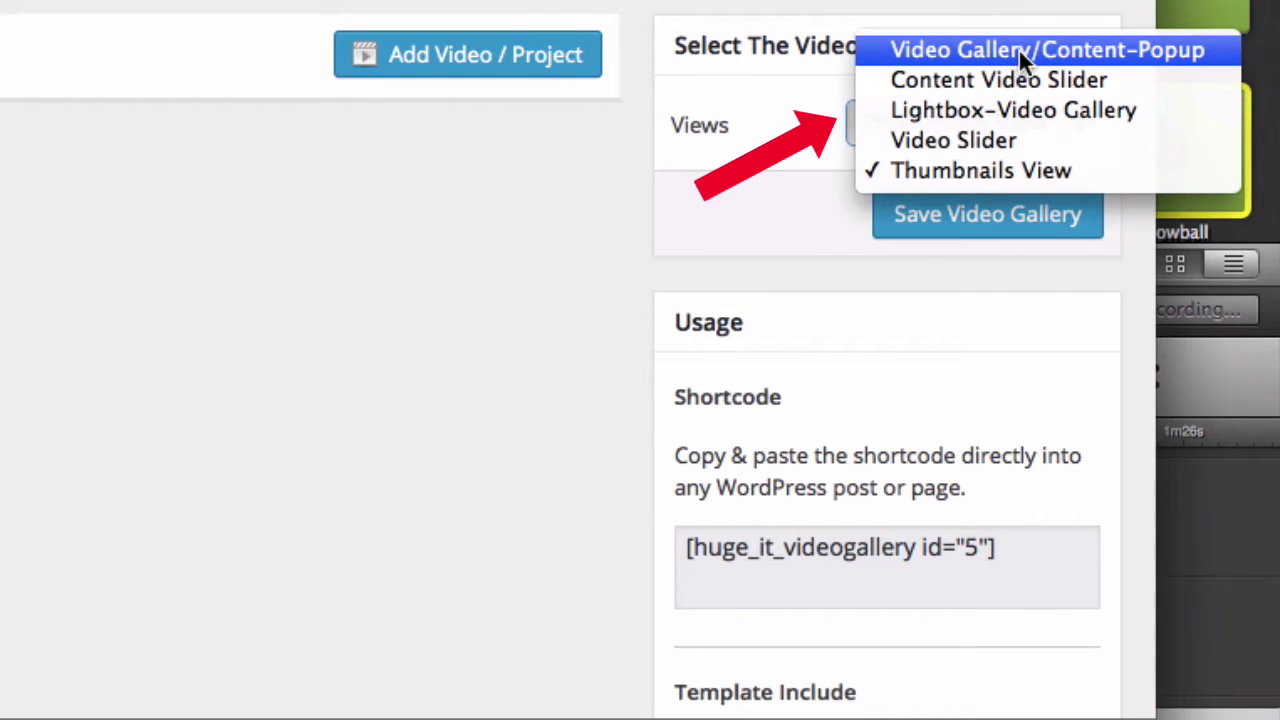
click(1005, 111)
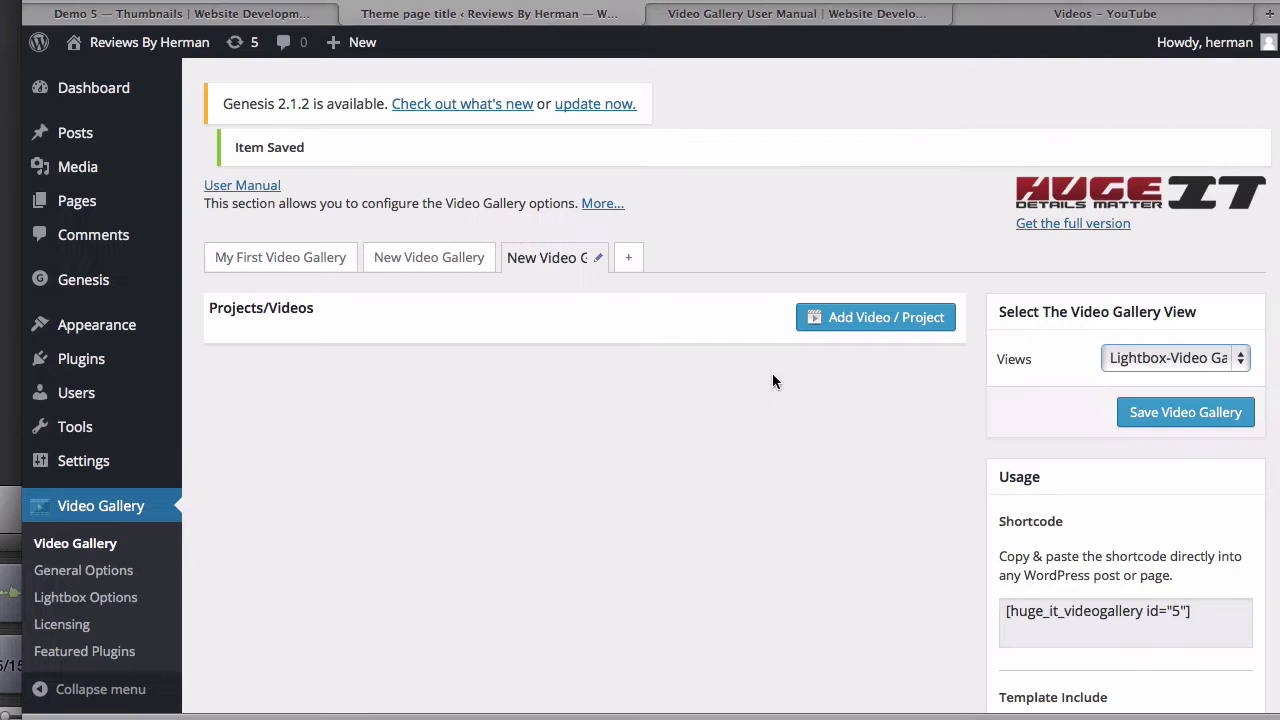
Insert the first YouTube clip as slide 'Video 1' with description 'this is video 1'
click(858, 326)
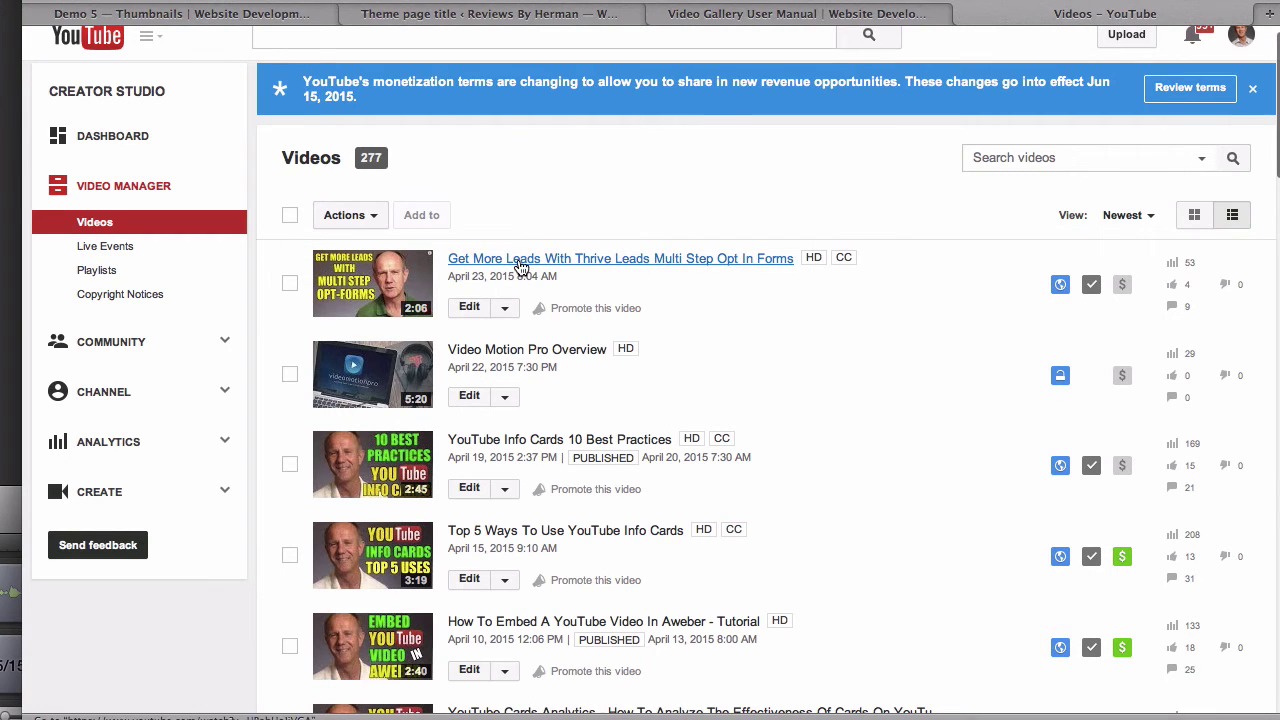
click(520, 260)
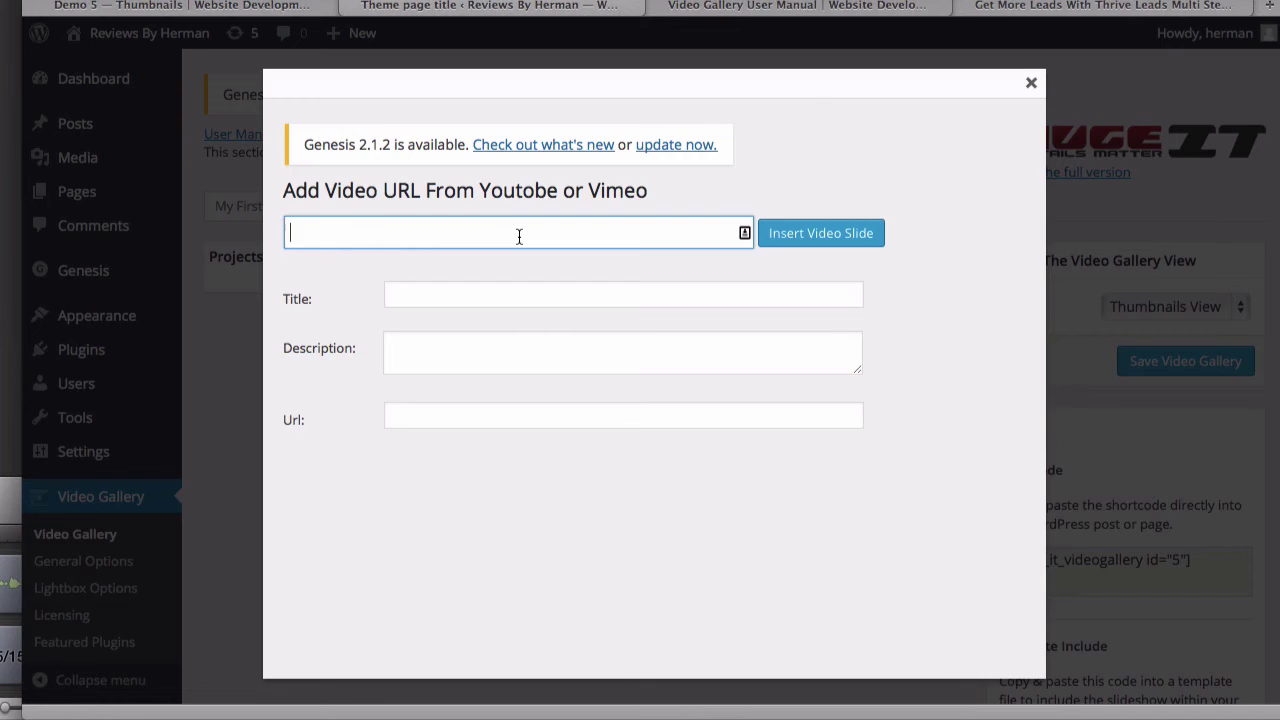
text(https://www.youtube.com/watch?v=UBabHoJjVGA)
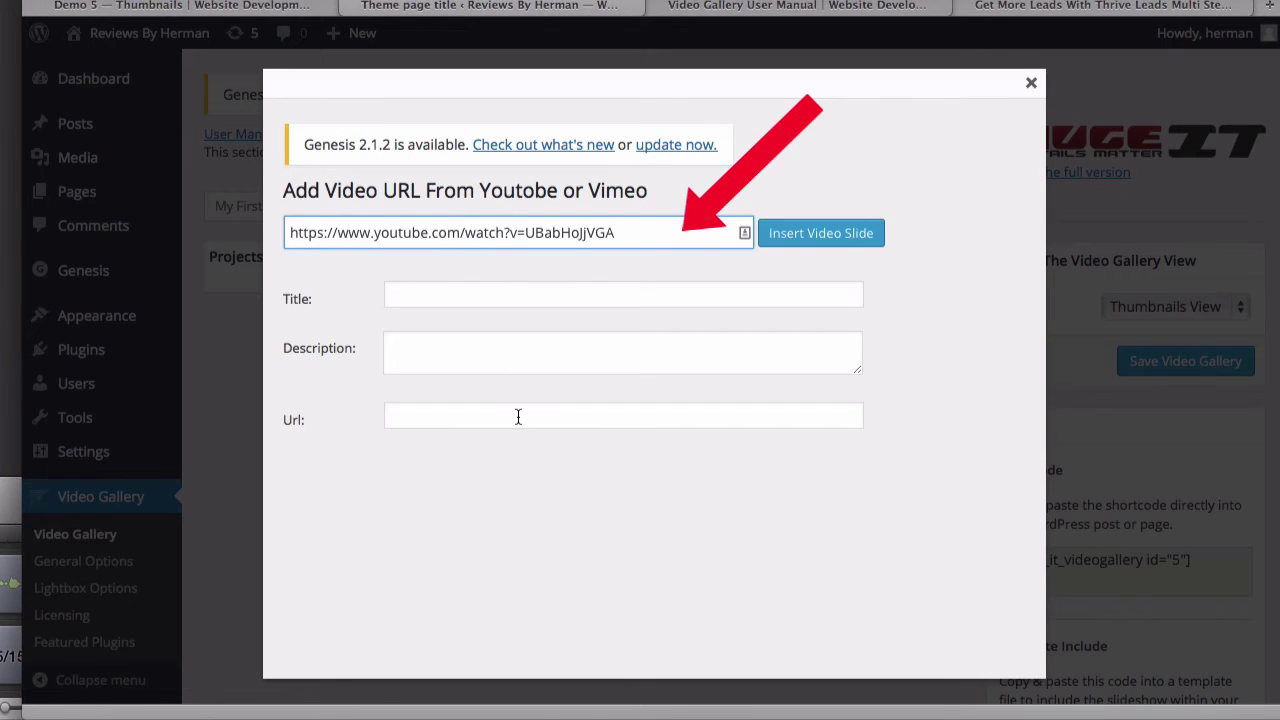
click(501, 414)
text(https://www.youtube.com/watch?v=UBabHoJjVGA)
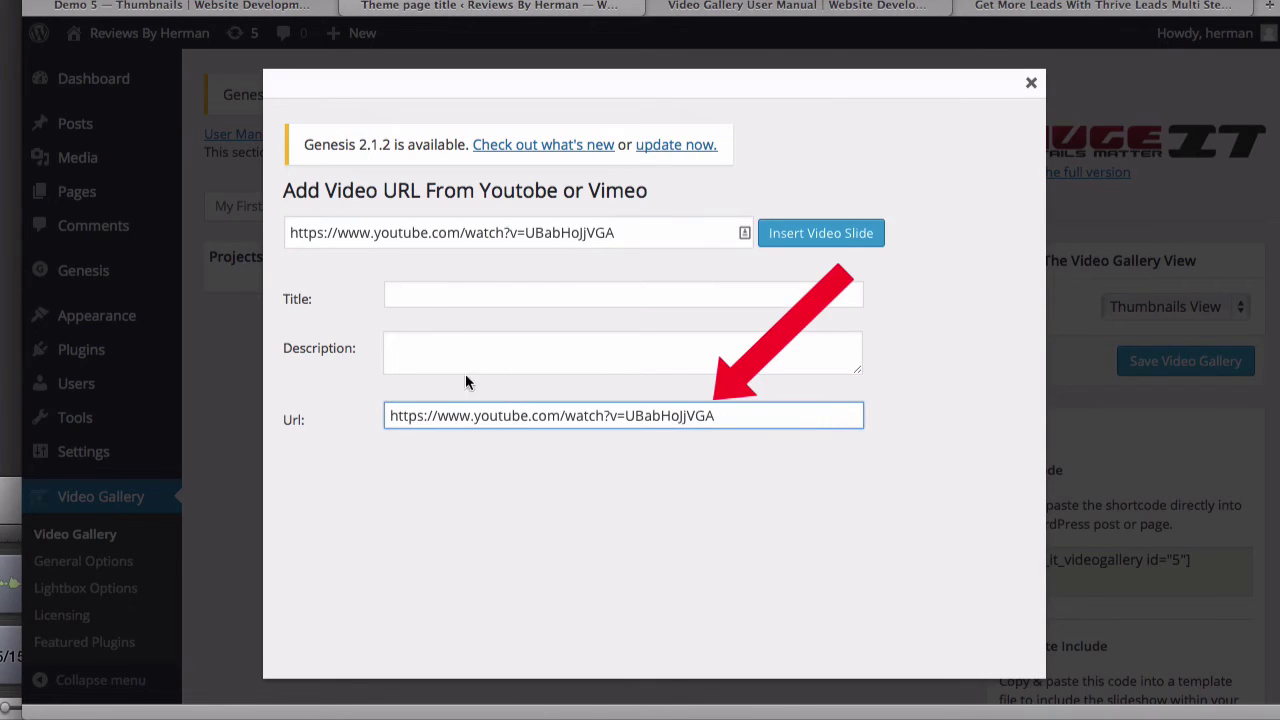
click(440, 293)
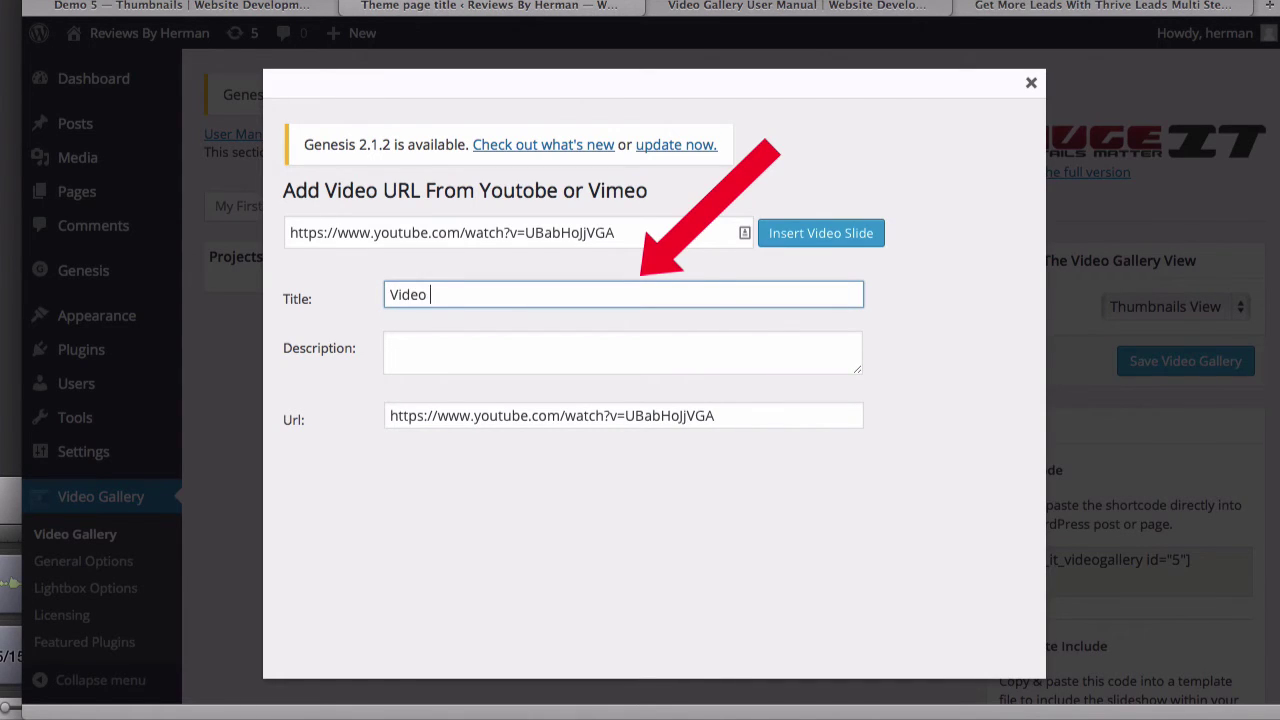
click(424, 351)
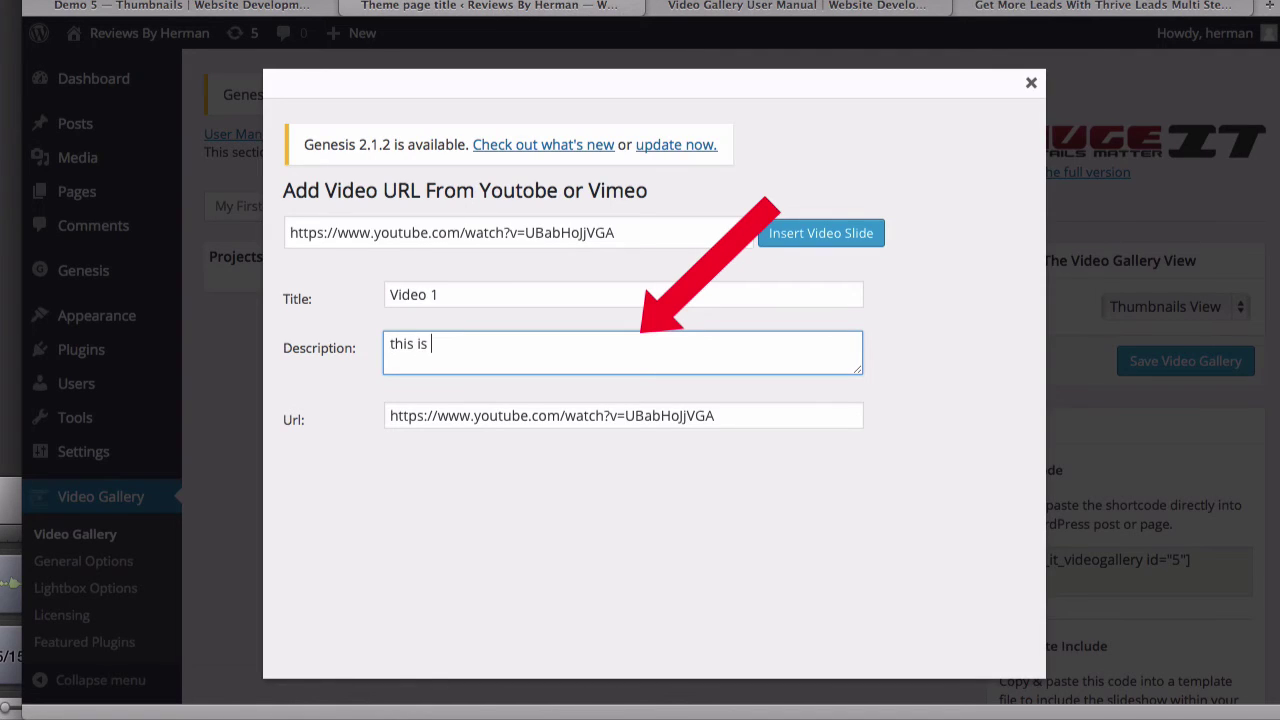
text(this is video 1)
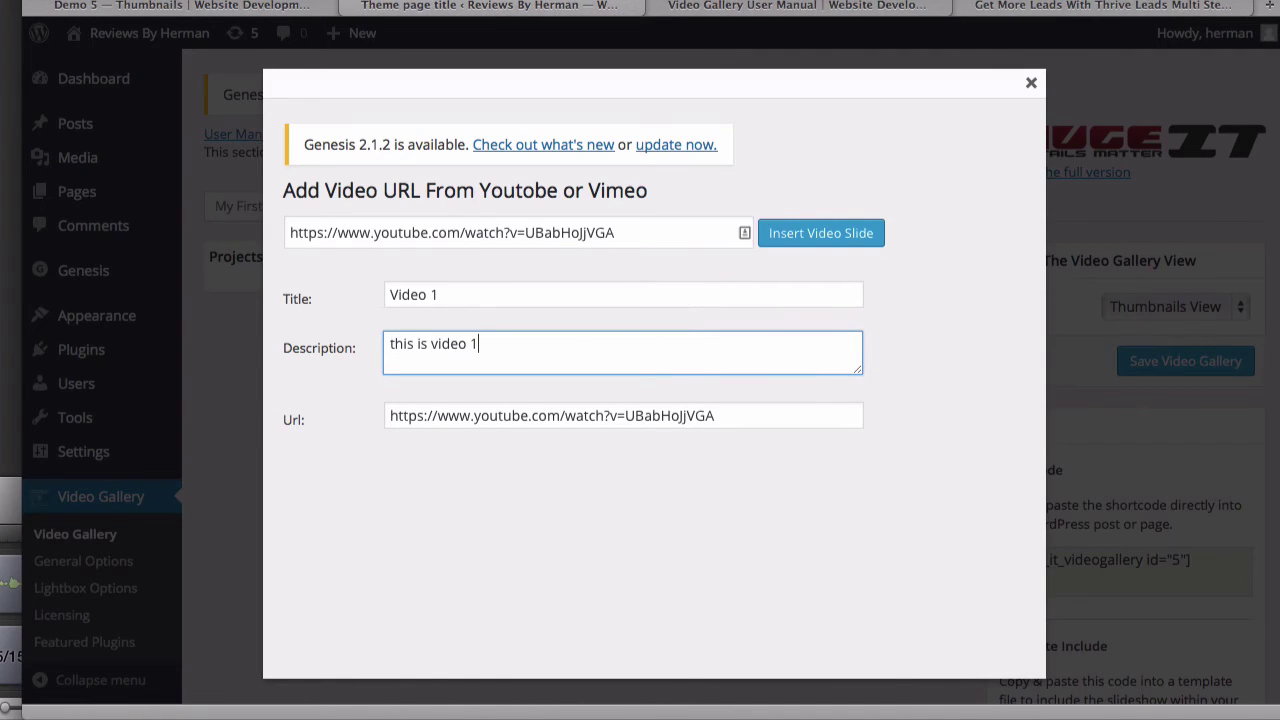
click(810, 243)
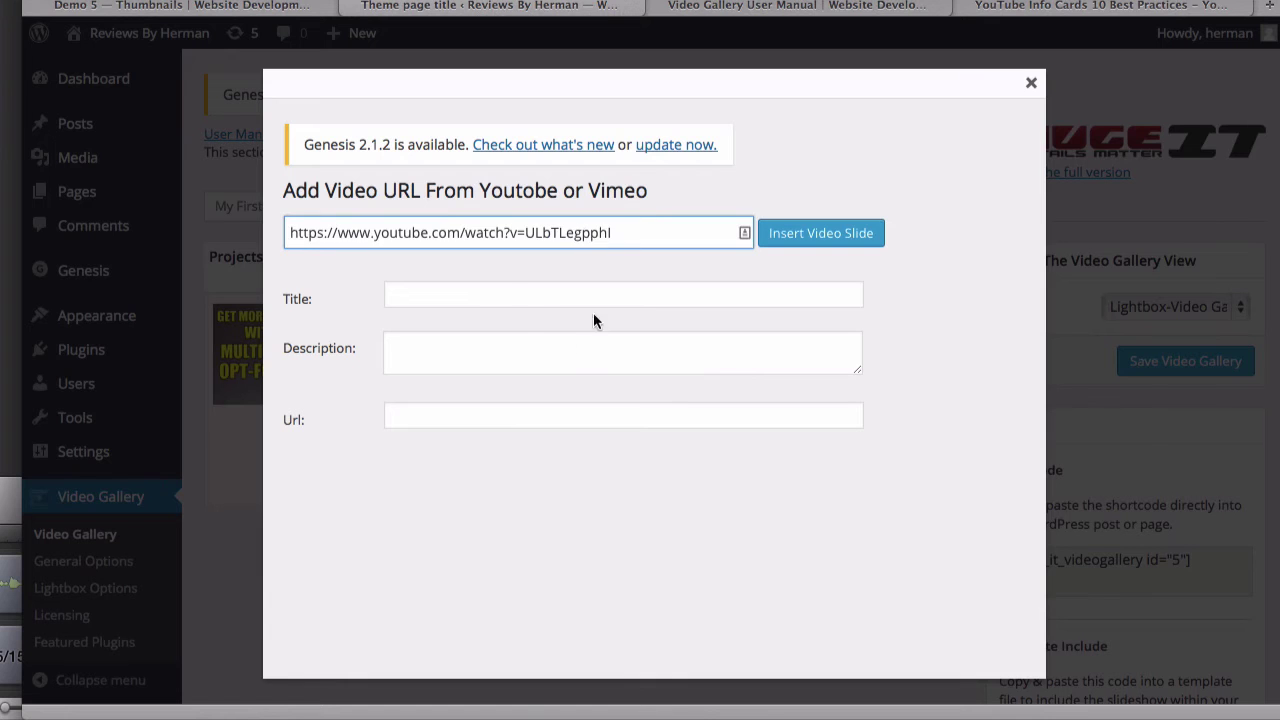
Fill in 'Video 2' with description 'this is video 2' and its pasted YouTube link
click(506, 289)
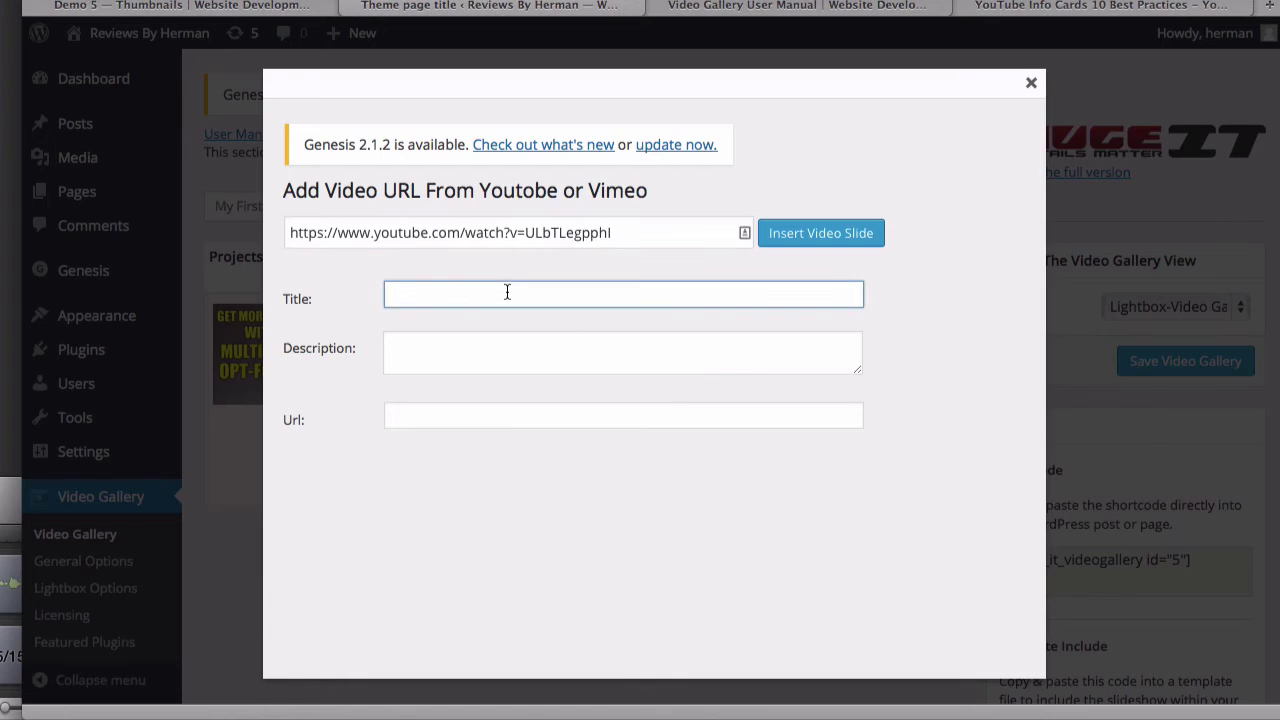
text(Video 2)
click(471, 357)
text(this is video 2)
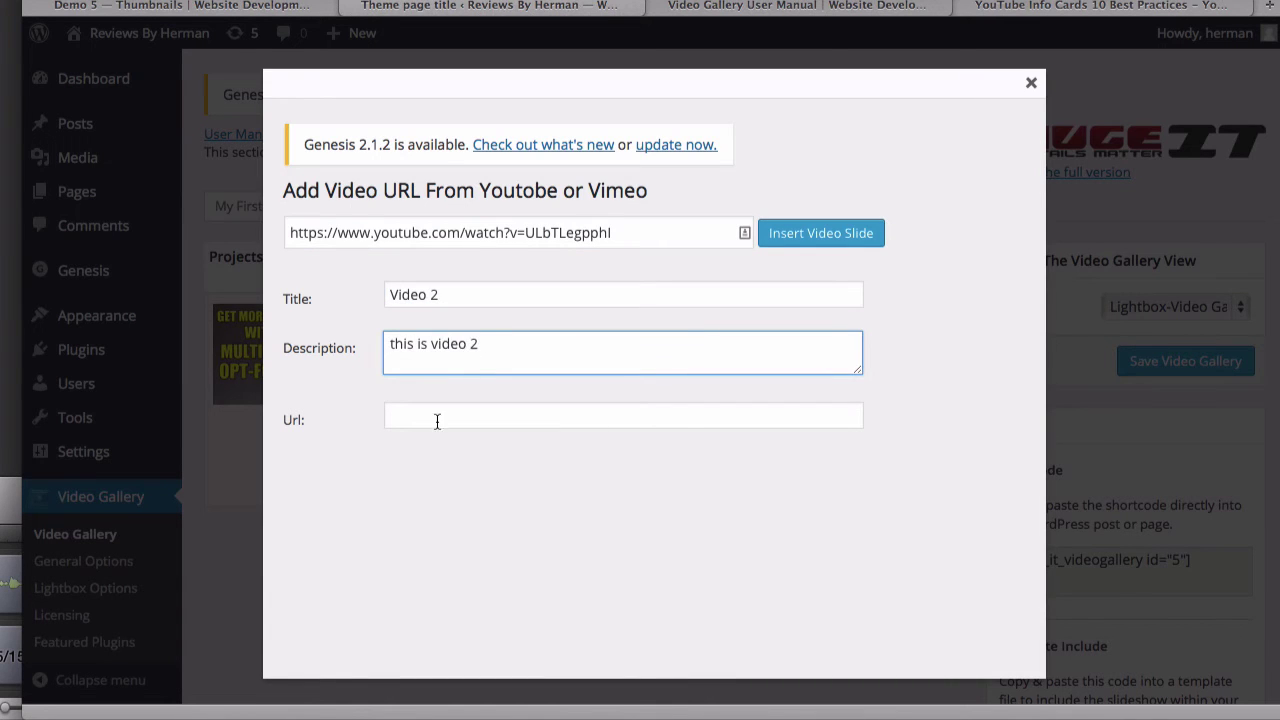
click(432, 418)
text(https://www.youtube.com/watch?v=ULbTLegpphI)
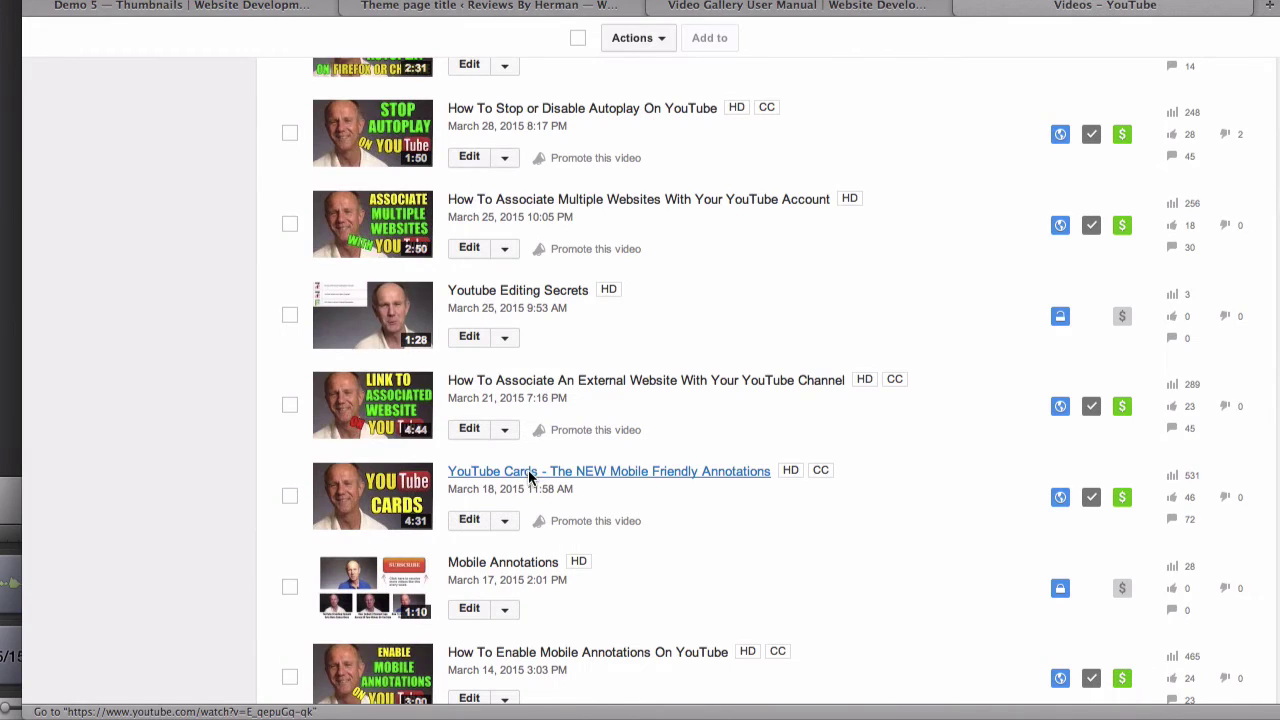
Add the YouTube Cards video as 'Video 3', described 'This is video 3'
click(522, 474)
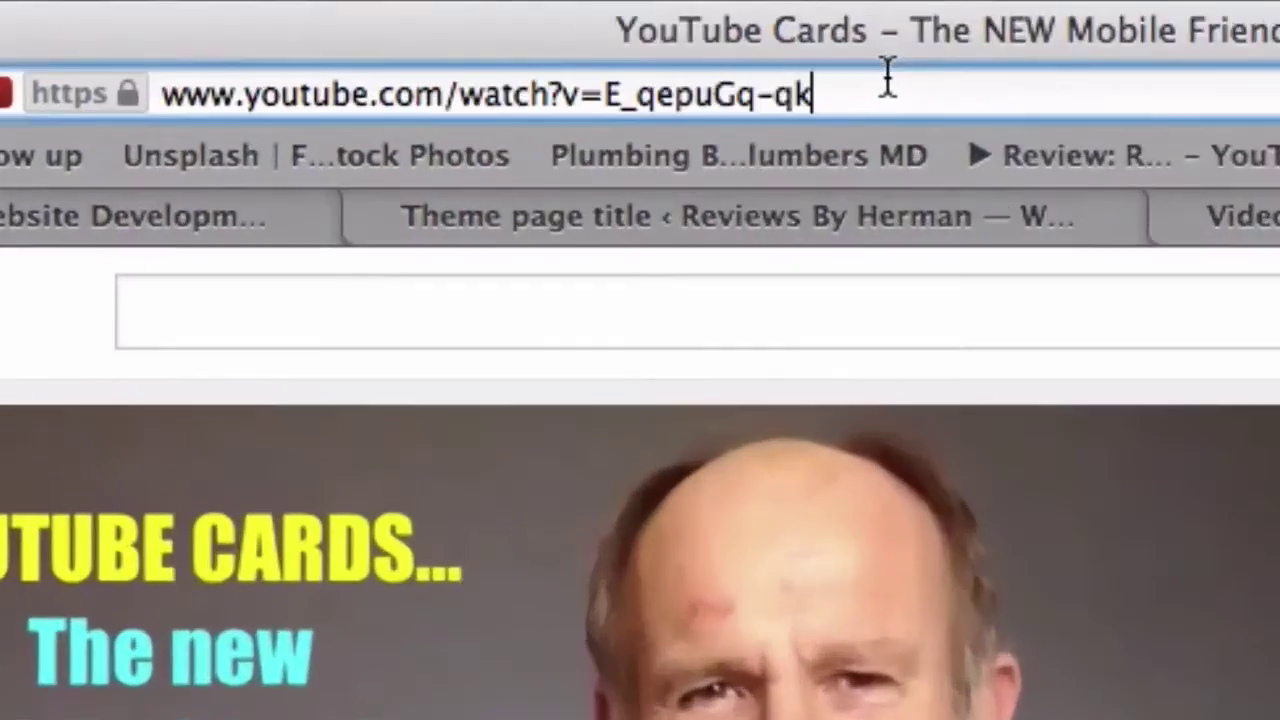
click(180, 160)
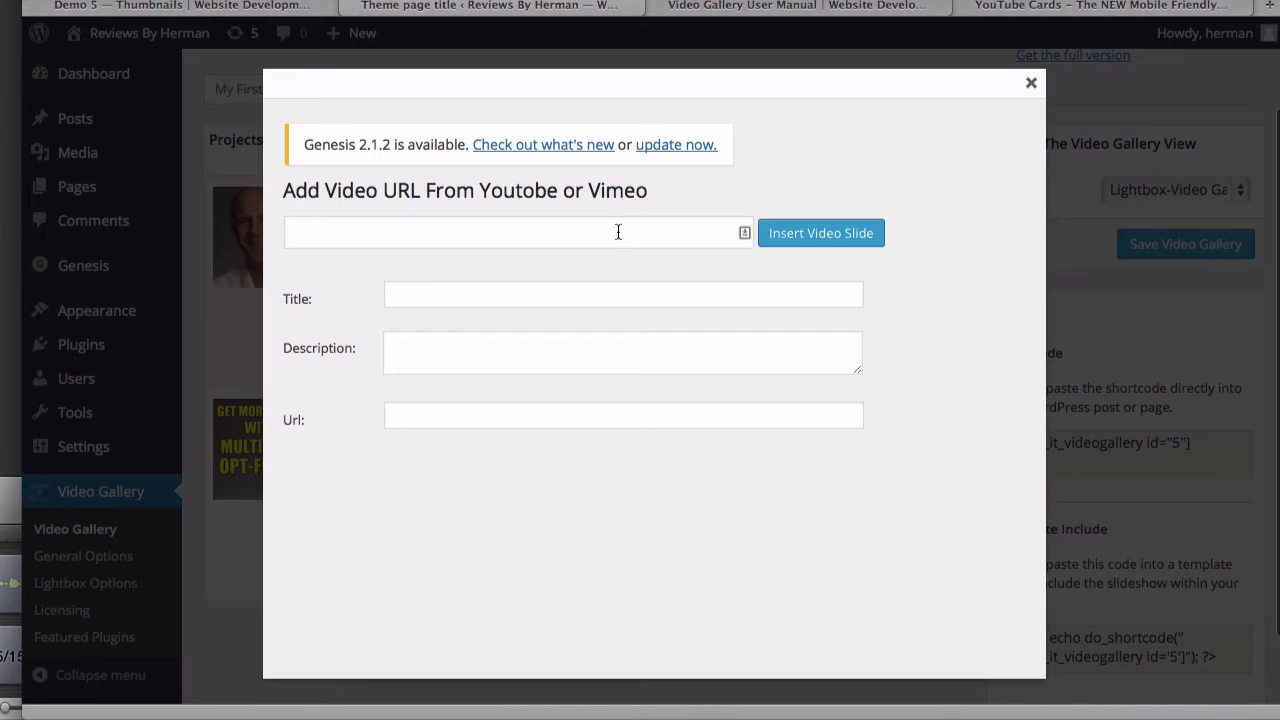
text(ww.youtube.com/watch?v=E_qepuGq-qk)
key(Tab)
text(Video 3)
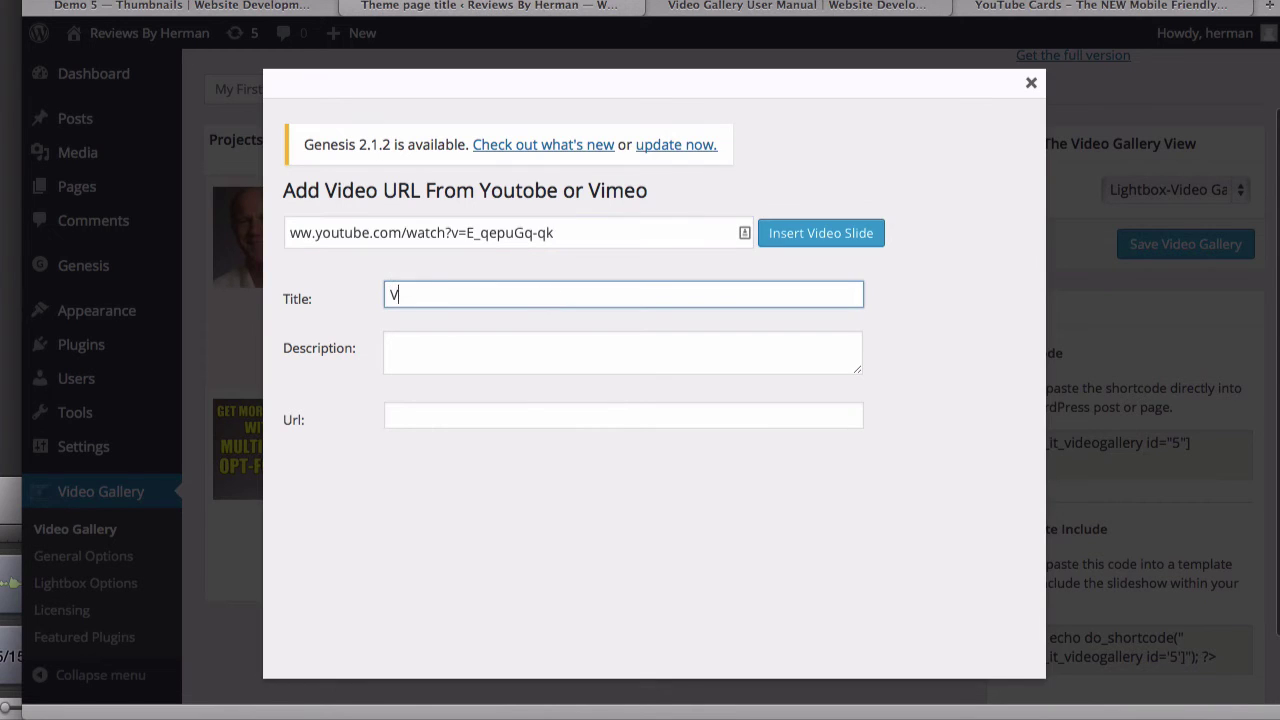
key(Tab)
text(This is video 3)
click(454, 423)
text(ww.youtube.com/watch?v=E_qepuGq-qk)
click(820, 233)
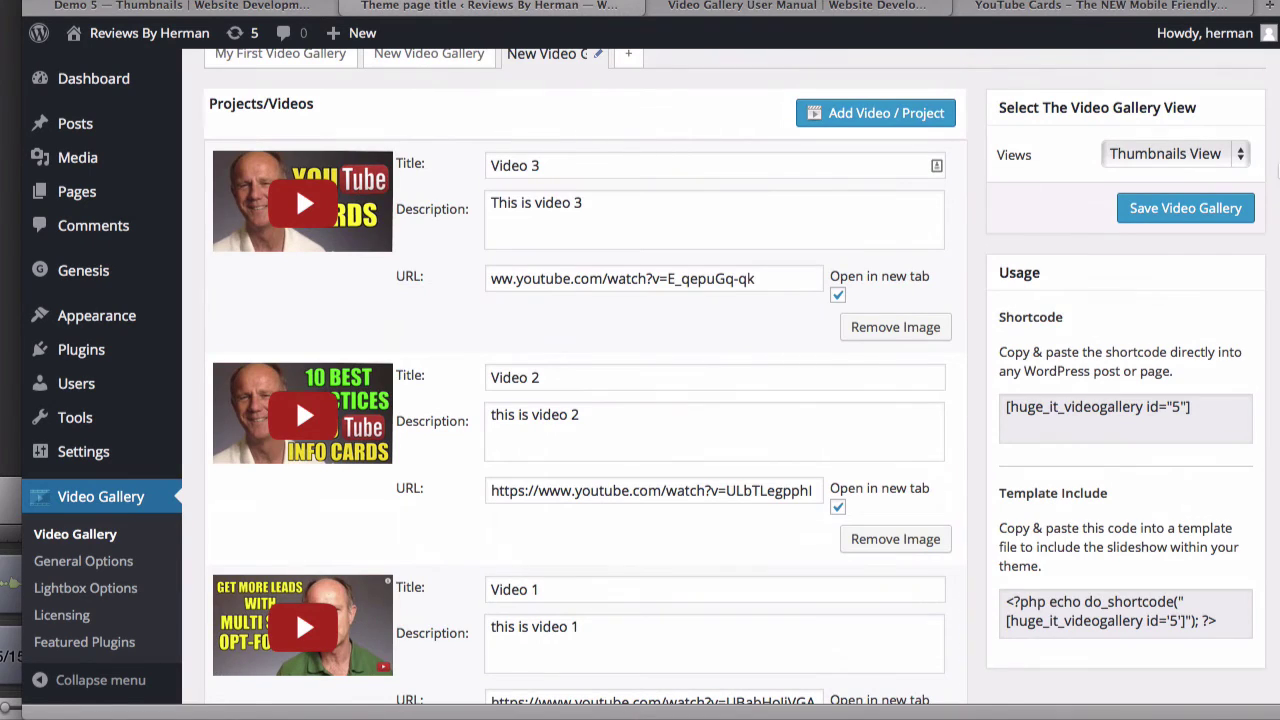
Set the Lightbox-Video Gallery view, save the gallery, and select its shortcode
click(1241, 162)
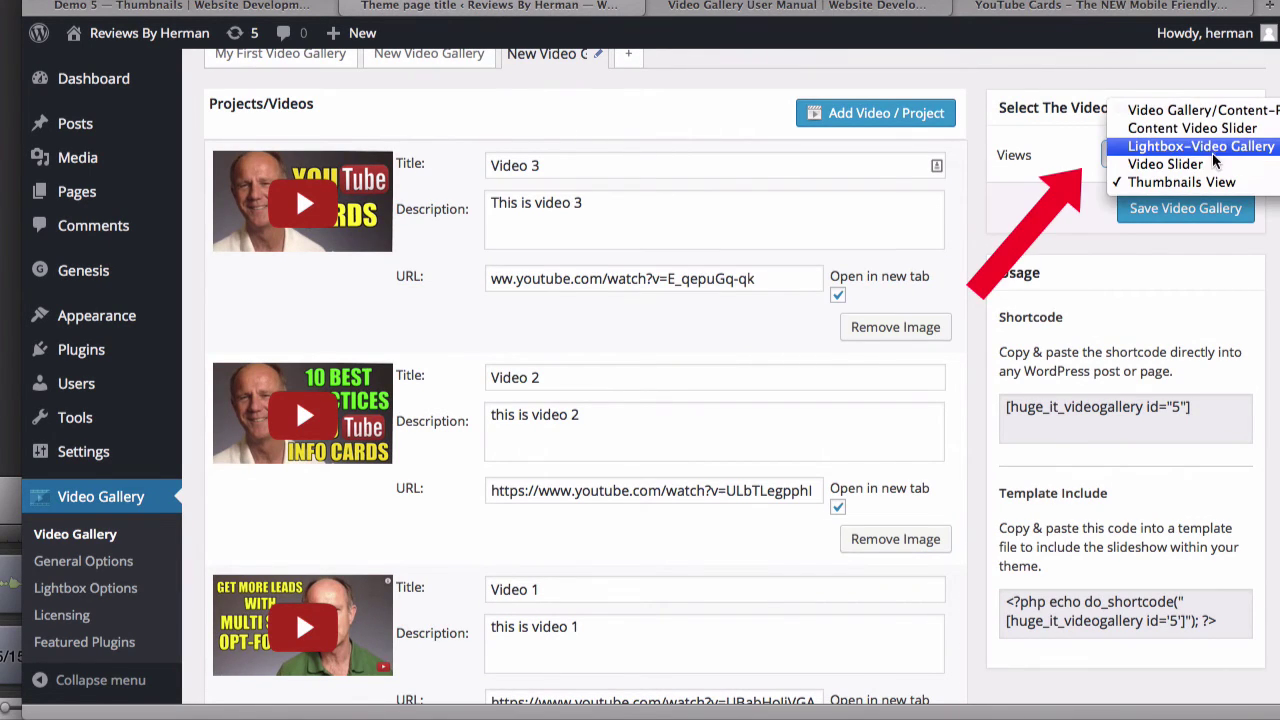
key(Escape)
click(1207, 152)
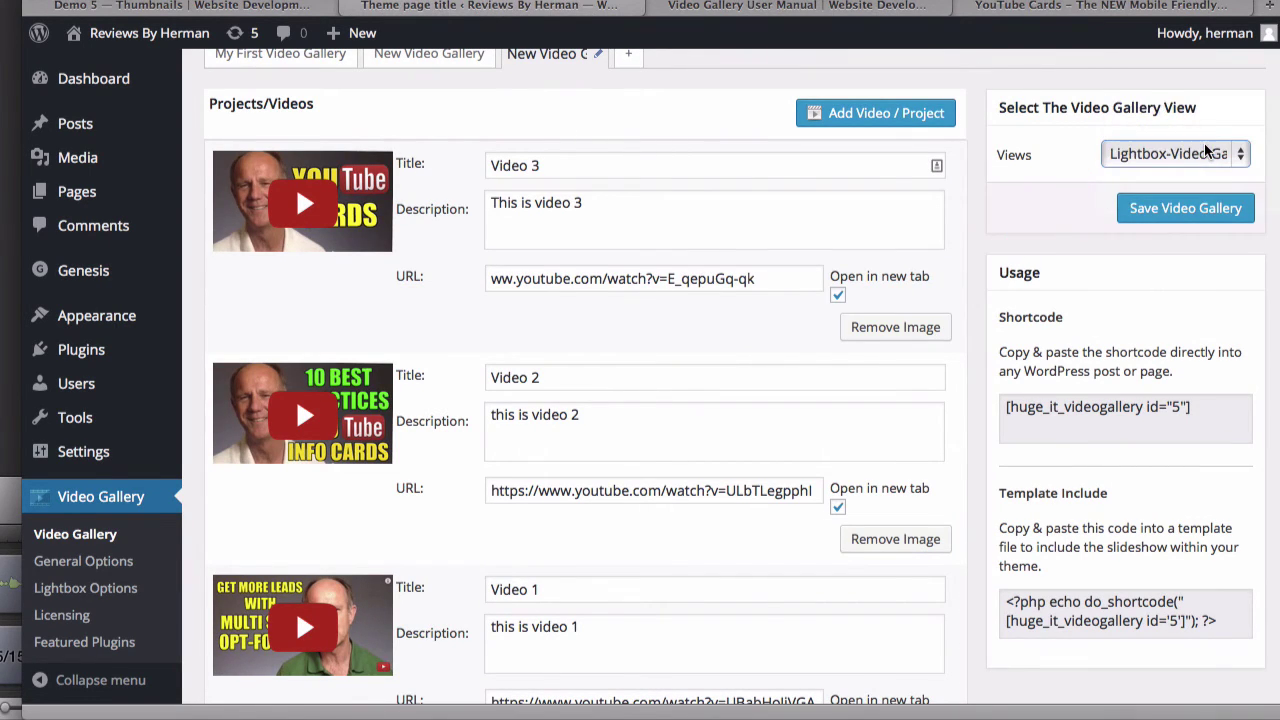
click(1165, 215)
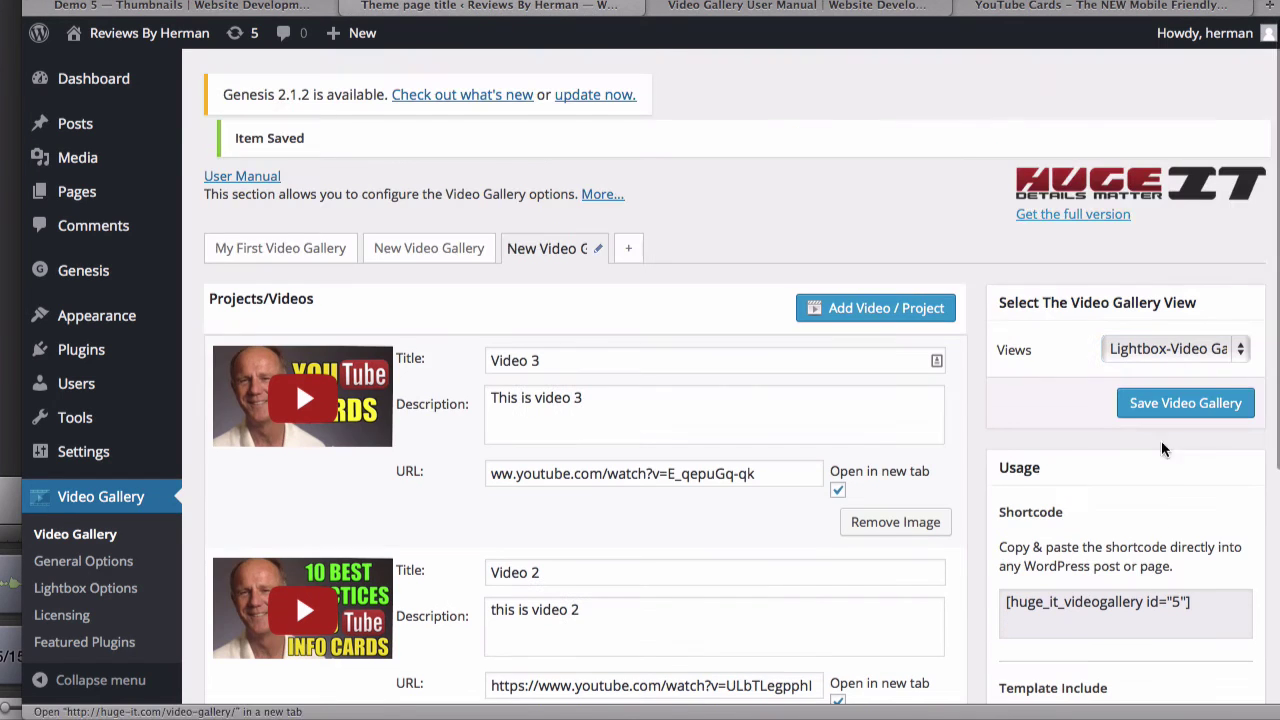
drag(1210, 609, 989, 603)
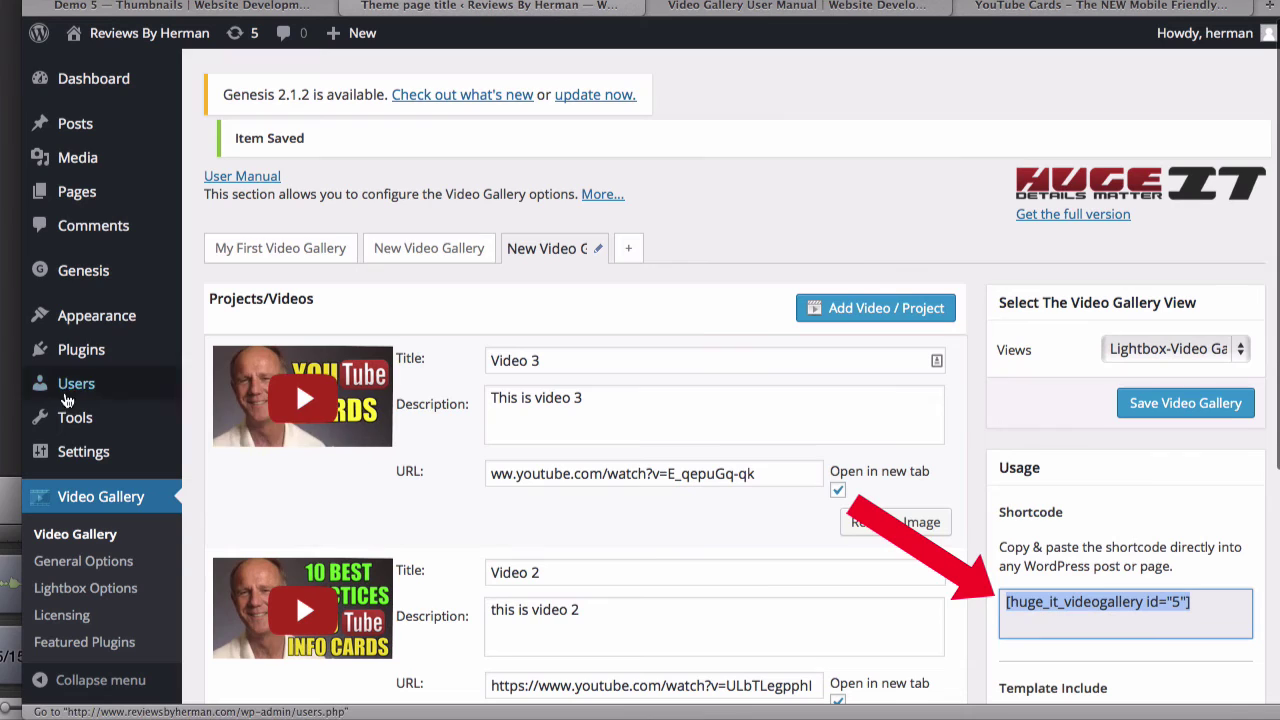
Update the Sample Page holding the [huge_it_videogallery id="5"] shortcode and view it live
mouse_move(78, 206)
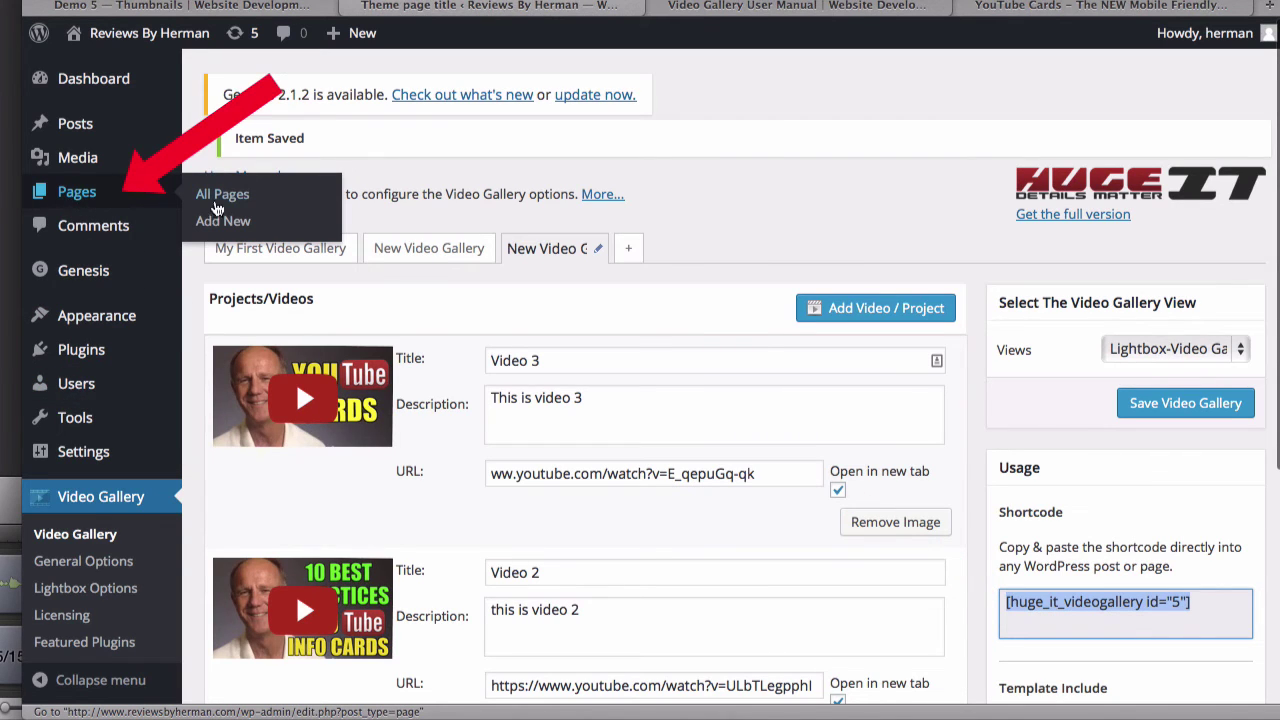
click(235, 197)
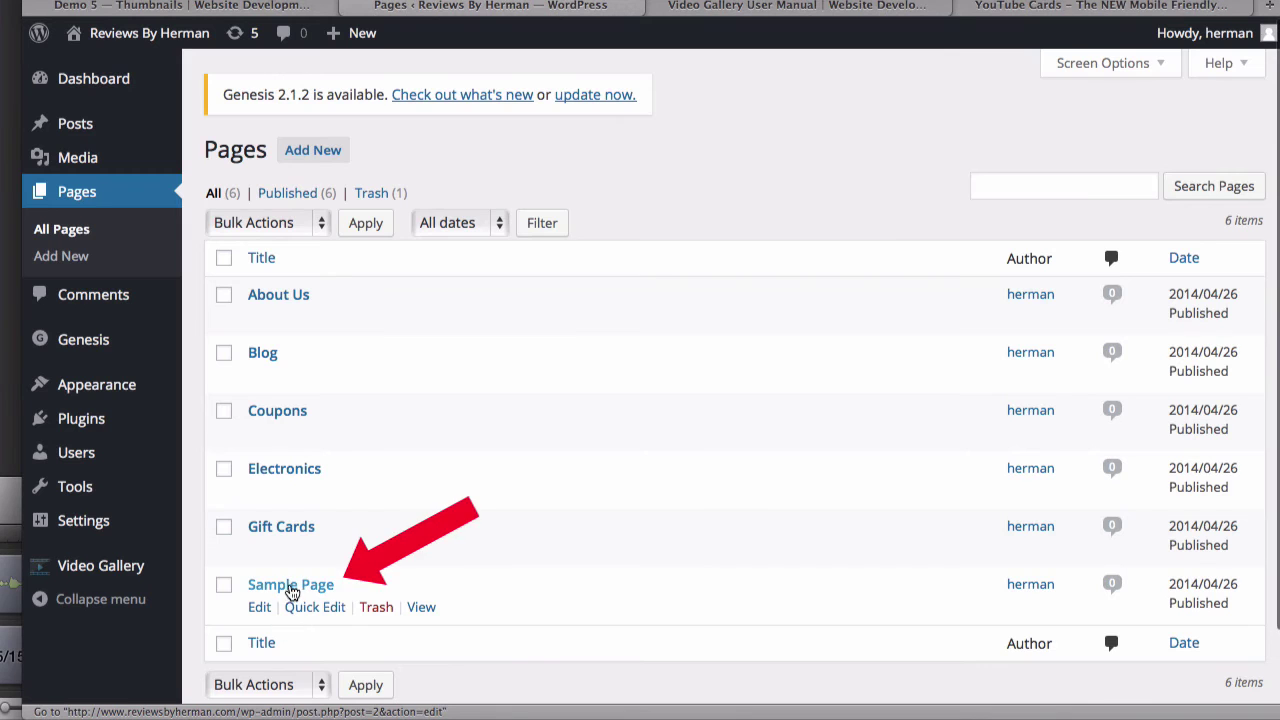
click(262, 607)
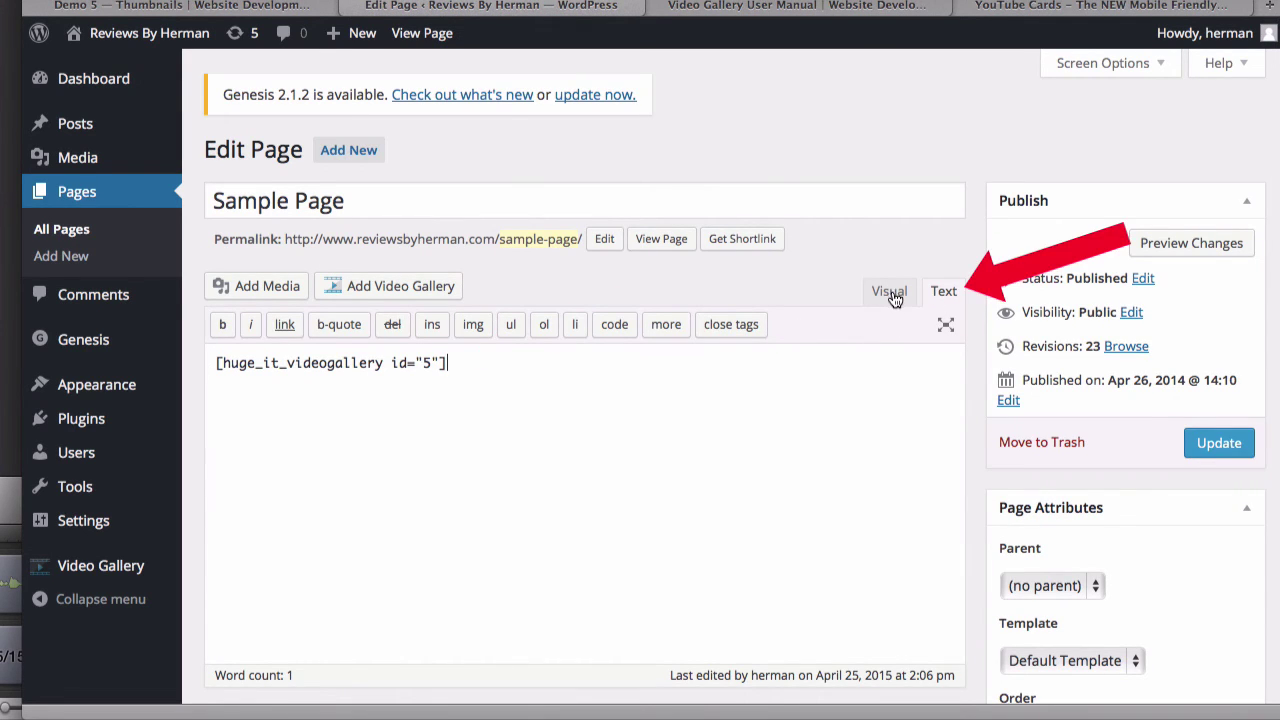
click(1232, 451)
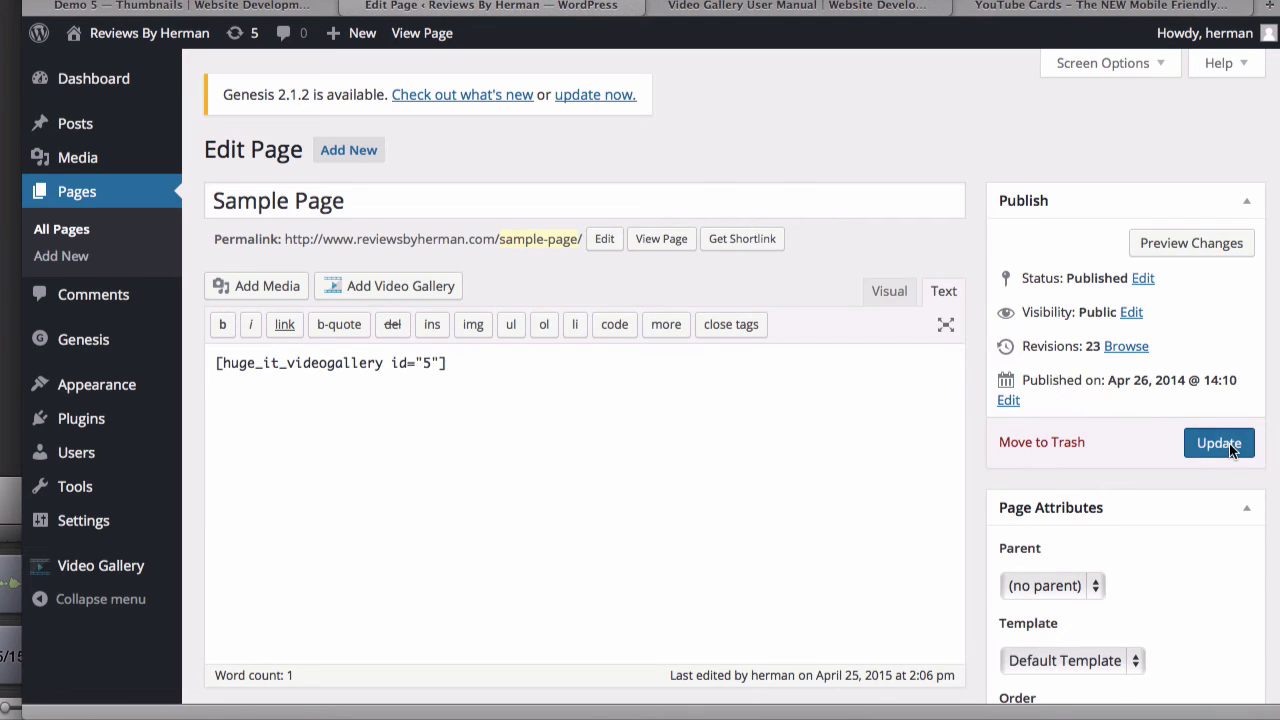
click(660, 298)
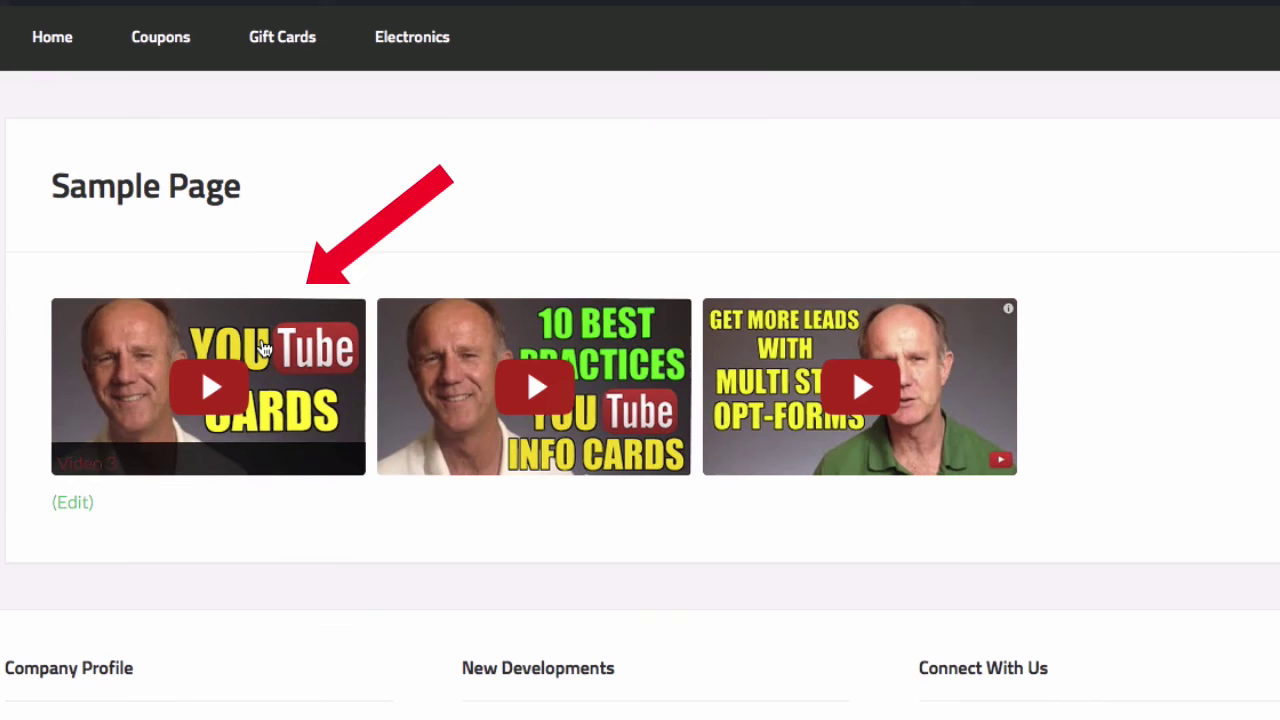
Open the first thumbnail in the lightbox and advance through all three gallery videos
click(313, 278)
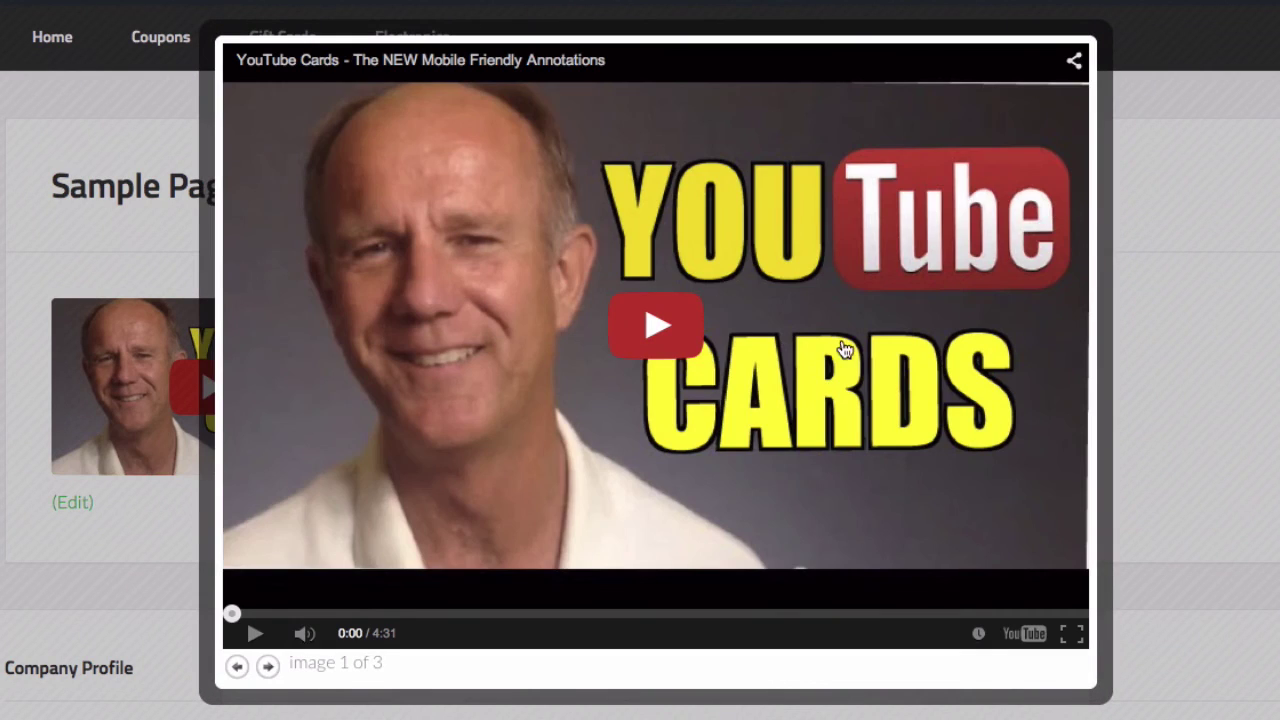
click(268, 669)
click(268, 669)
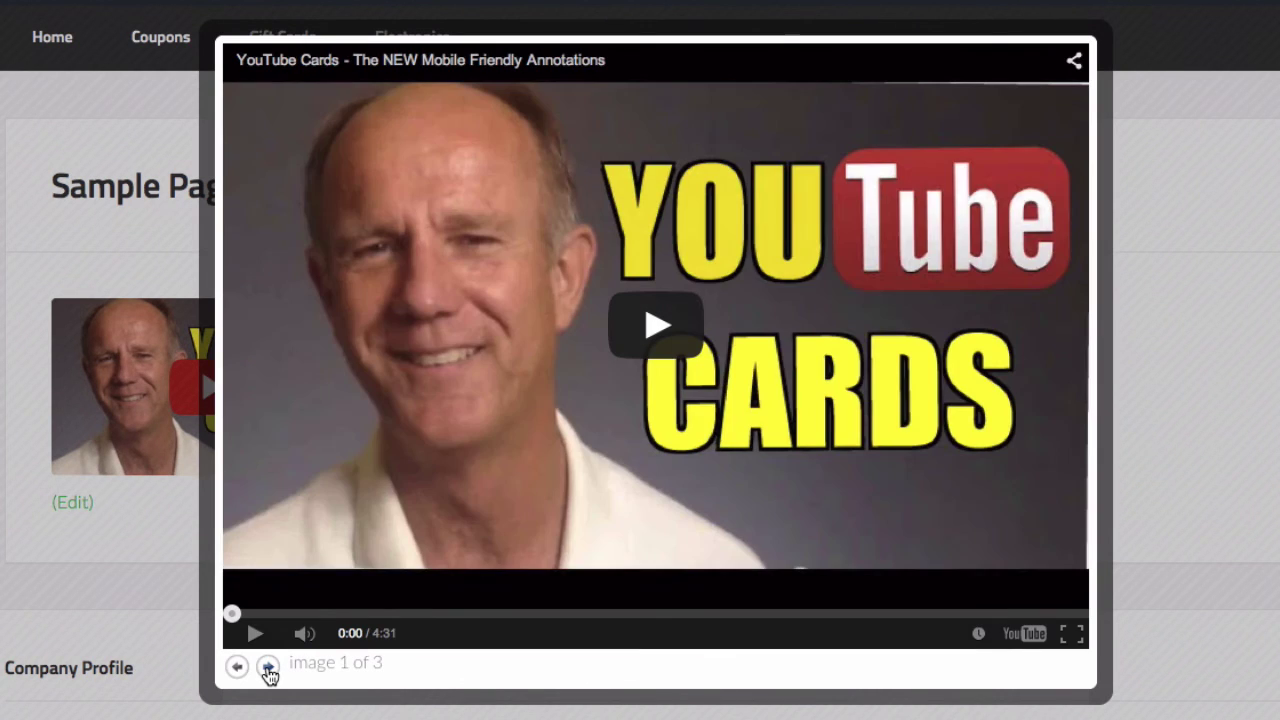